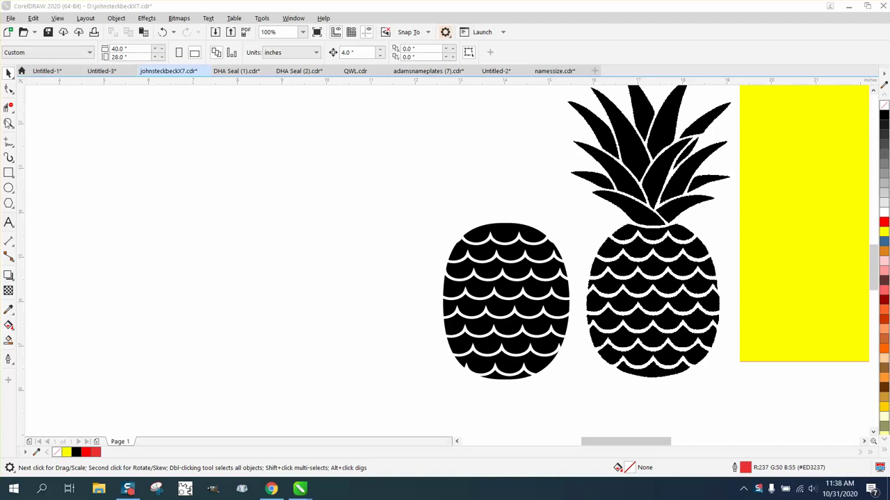
Zoom in to inspect the pineapple's white scallop bands, then zoom out to fit both bodies
{"action": "key", "text": "z"}
{"action": "left_click_drag", "start_coordinate": [570, 243], "coordinate": [722, 352]}
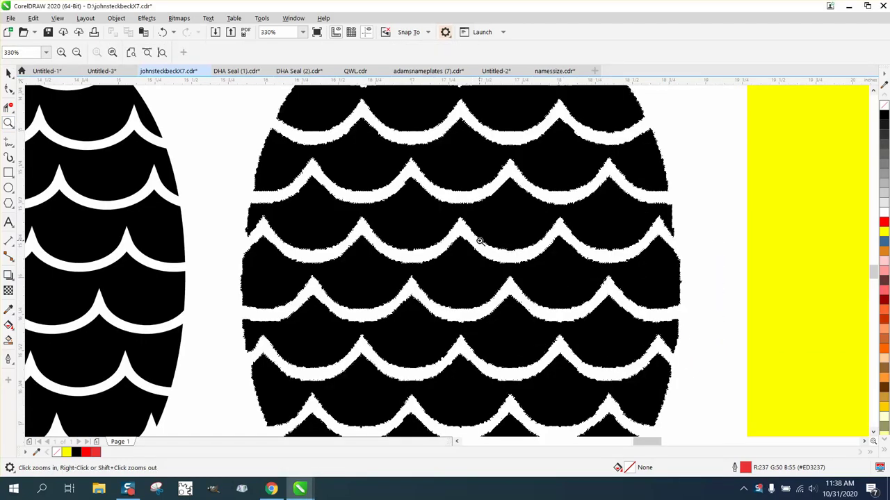
{"action": "left_click_drag", "start_coordinate": [479, 240], "coordinate": [556, 294]}
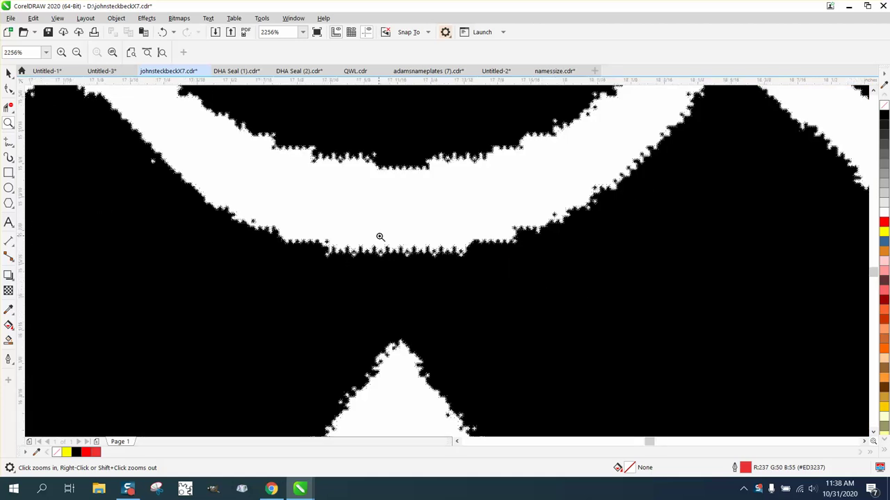
{"action": "scroll", "coordinate": [517, 279], "scroll_direction": "down", "scroll_amount": 3}
{"action": "scroll", "coordinate": [517, 280], "scroll_direction": "down", "scroll_amount": 5}
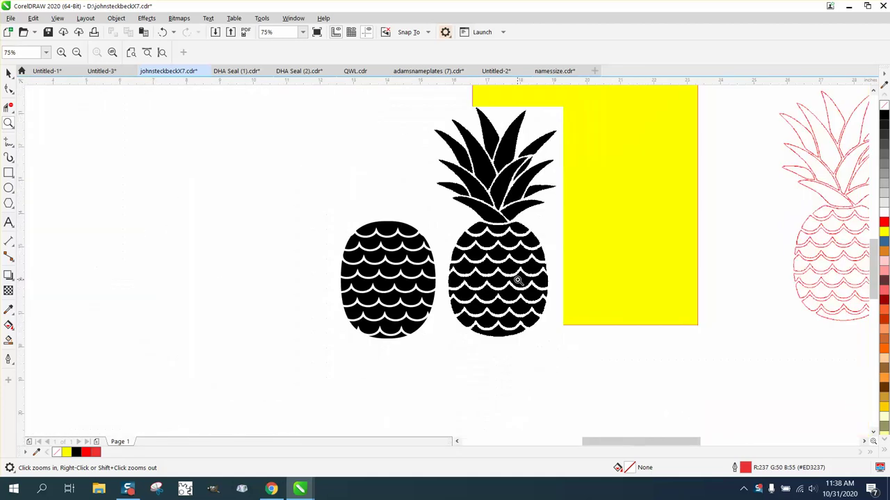
{"action": "left_click_drag", "start_coordinate": [339, 220], "coordinate": [578, 349]}
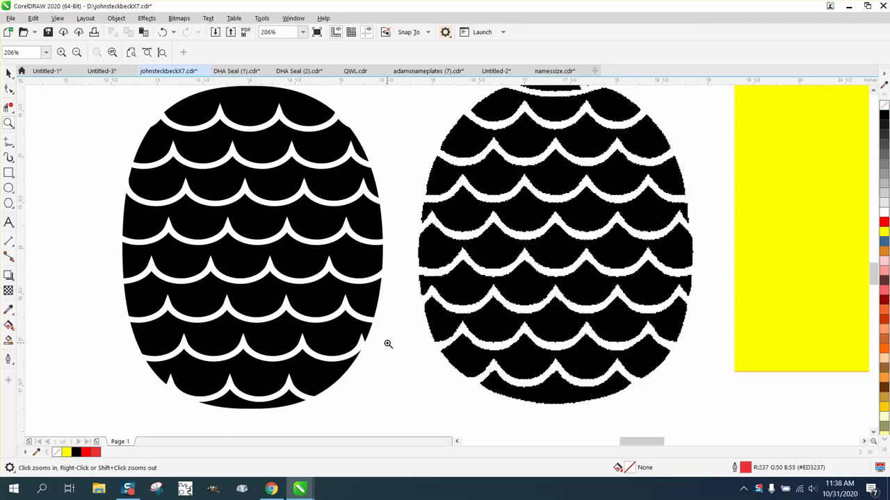
{"action": "scroll", "coordinate": [388, 343], "scroll_direction": "down", "scroll_amount": 2}
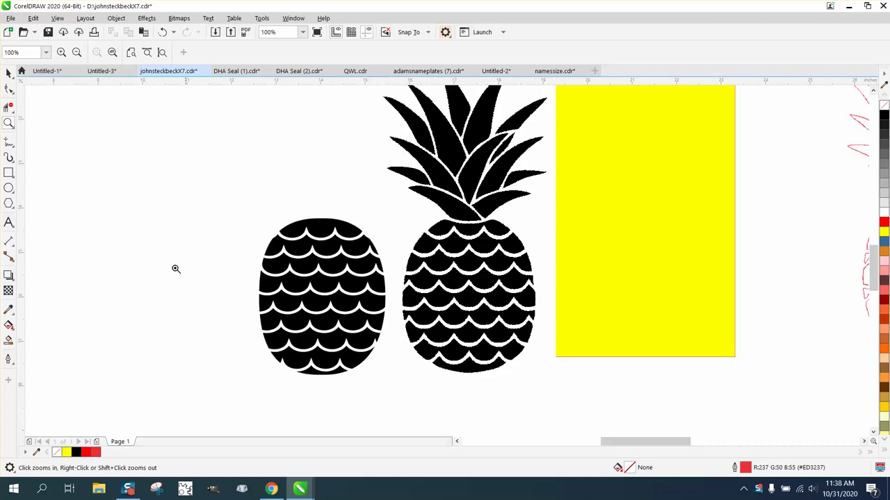
Draw an upright oval of about 2.6 by 3.4 inches left of the pineapples and convert it to curves
{"action": "left_click", "coordinate": [9, 188]}
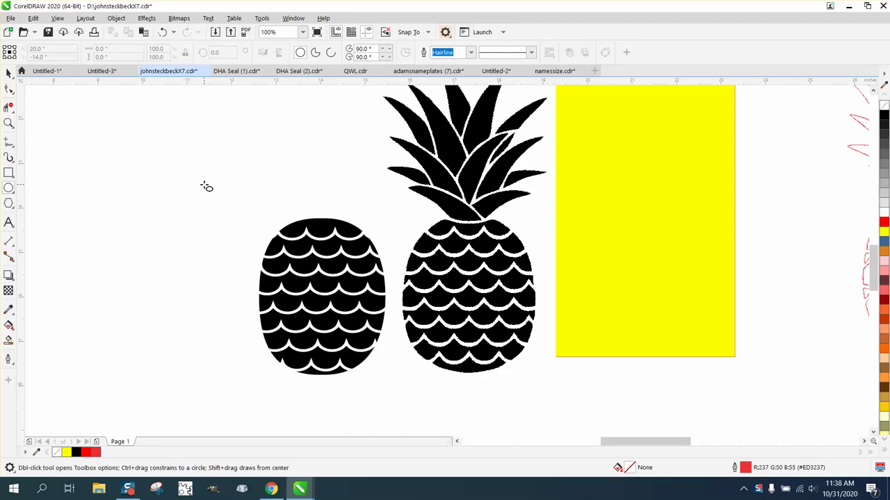
{"action": "left_click_drag", "start_coordinate": [205, 185], "coordinate": [88, 336]}
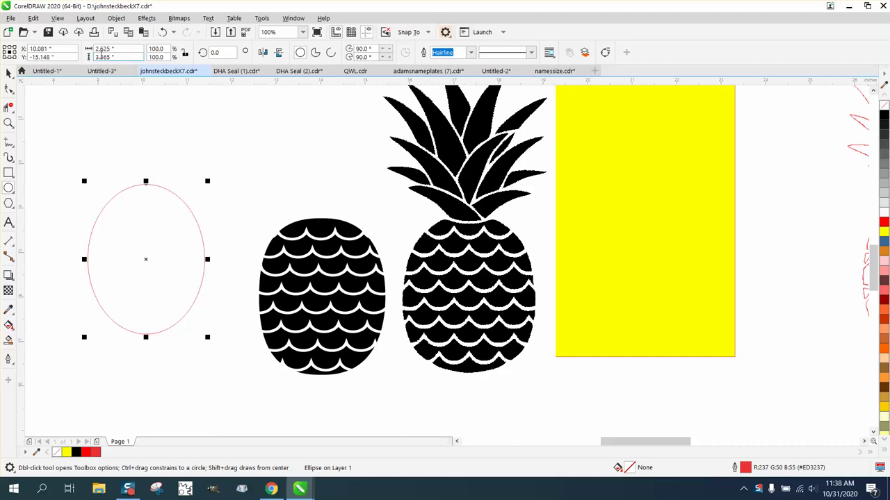
{"action": "left_click", "coordinate": [117, 20]}
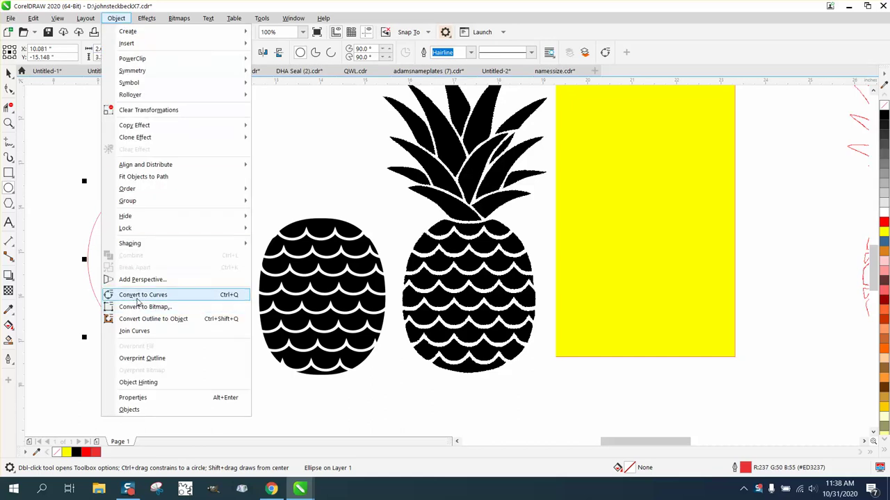
{"action": "left_click", "coordinate": [142, 295]}
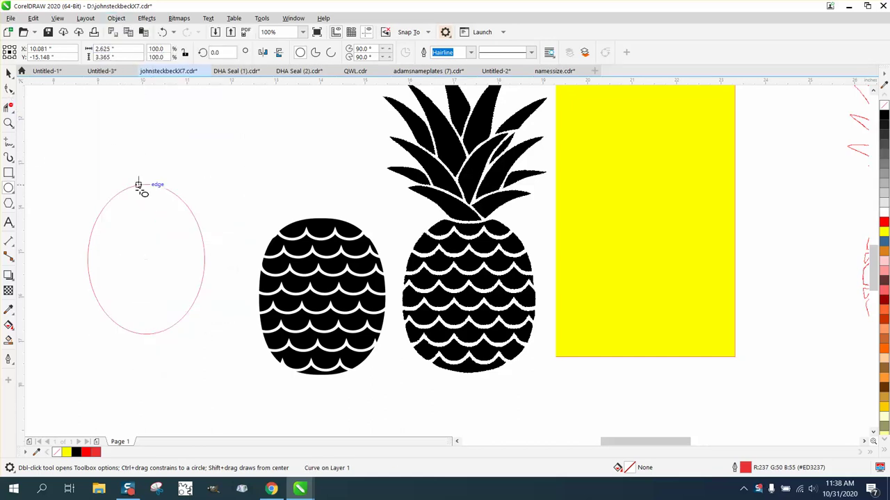
{"action": "left_click_drag", "start_coordinate": [141, 182], "coordinate": [152, 196]}
Make the oval's top node a cusp and pull its handles outward to square off the top
{"action": "key", "text": "Escape"}
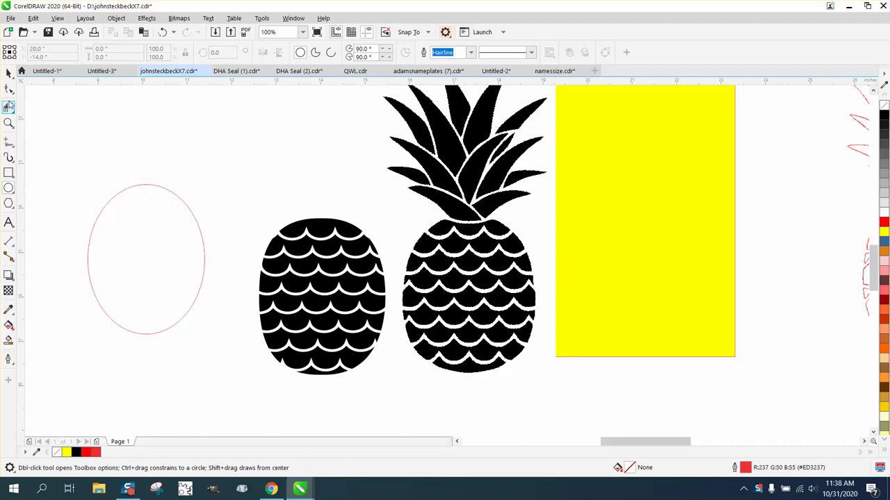
{"action": "left_click", "coordinate": [8, 88]}
{"action": "left_click", "coordinate": [148, 187]}
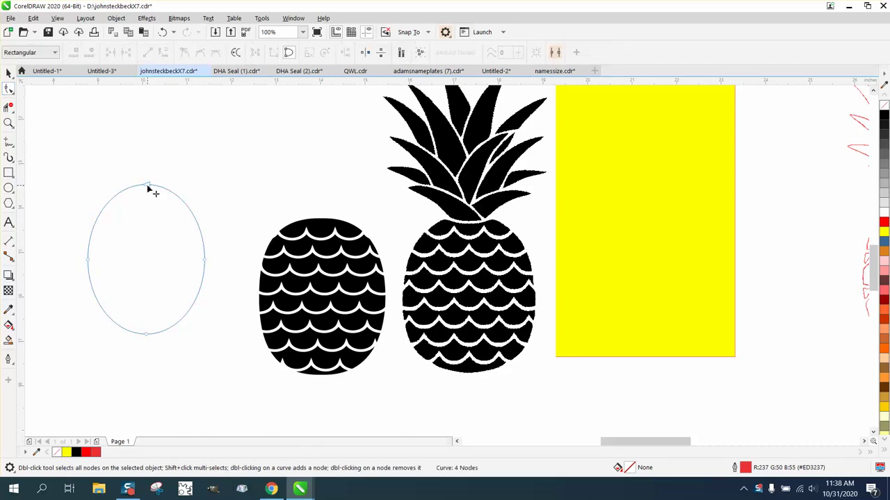
{"action": "right_click", "coordinate": [147, 187]}
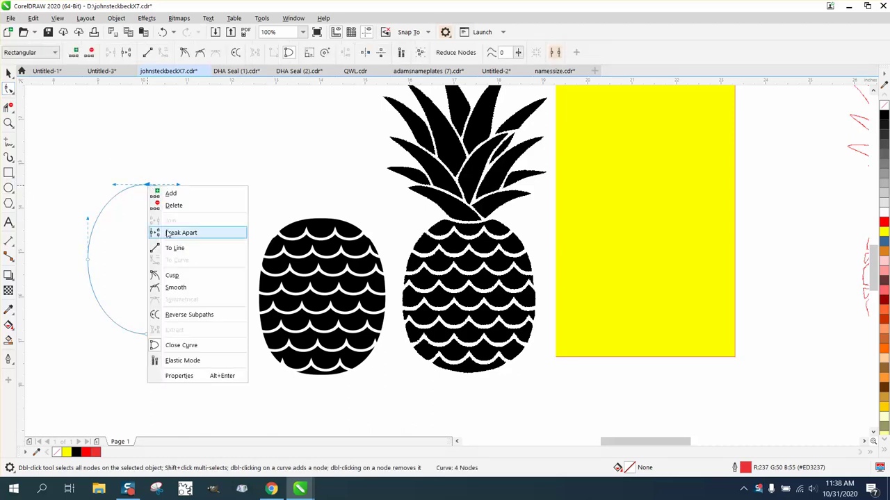
{"action": "left_click", "coordinate": [172, 277]}
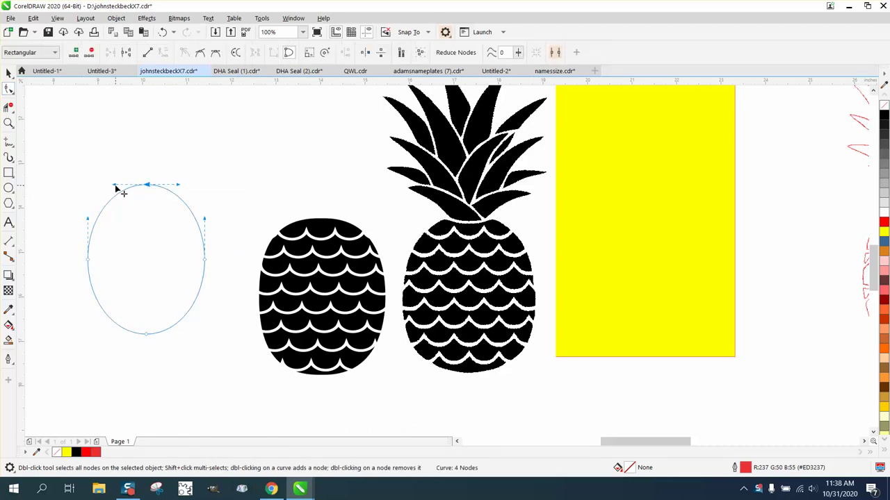
{"action": "left_click_drag", "start_coordinate": [116, 187], "coordinate": [99, 185]}
{"action": "left_click_drag", "start_coordinate": [179, 188], "coordinate": [193, 184]}
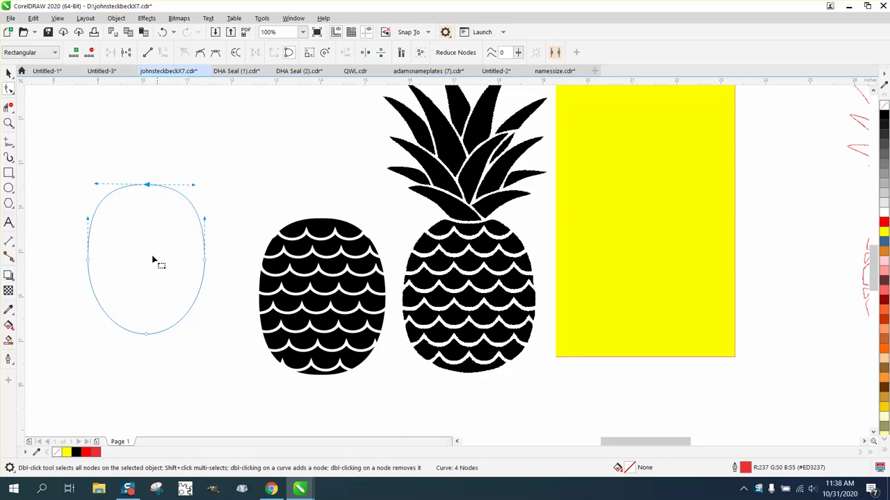
Make the oval's bottom node a cusp and pull its handles outward to flatten the bottom
{"action": "left_click", "coordinate": [146, 333]}
{"action": "left_click_drag", "start_coordinate": [139, 324], "coordinate": [149, 338]}
{"action": "right_click", "coordinate": [148, 336]}
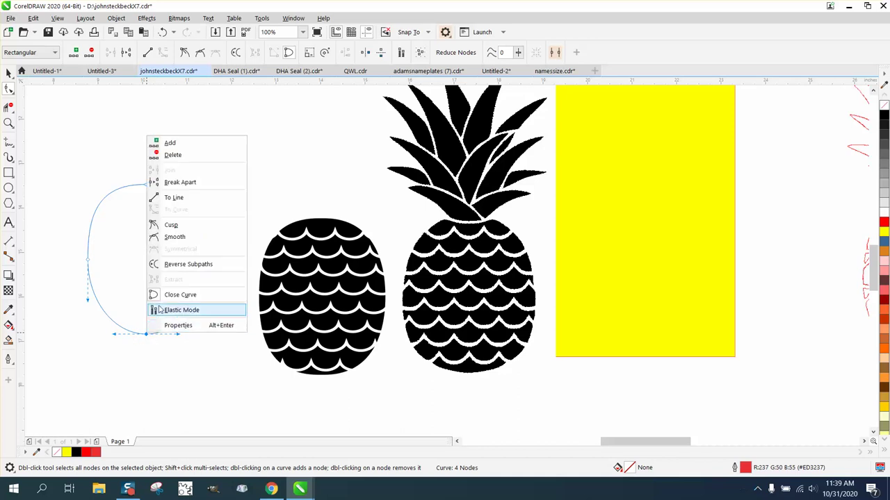
{"action": "left_click", "coordinate": [171, 225]}
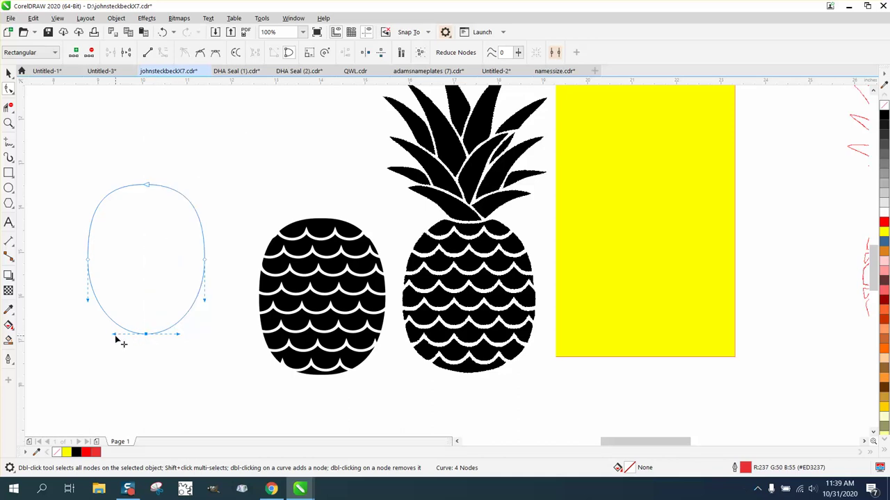
{"action": "left_click_drag", "start_coordinate": [117, 336], "coordinate": [99, 336]}
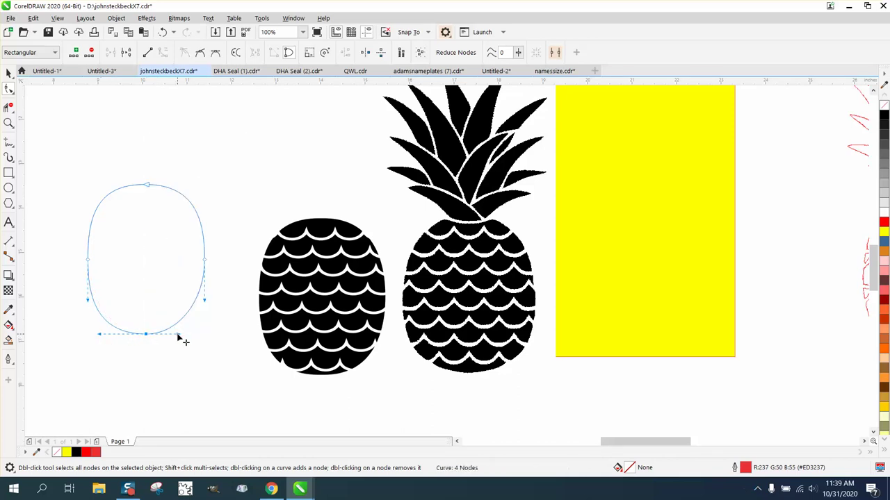
{"action": "left_click_drag", "start_coordinate": [178, 339], "coordinate": [189, 337]}
Move the reshaped body outline up beside the pineapples
{"action": "left_click", "coordinate": [8, 73]}
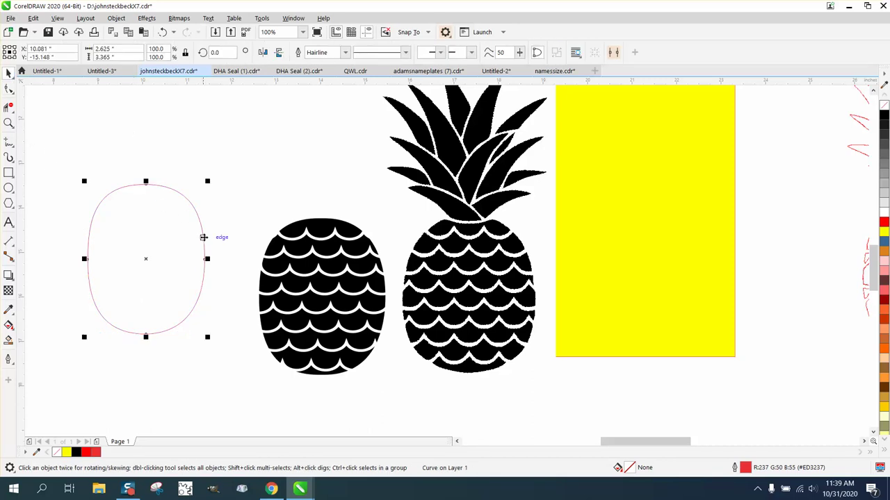
{"action": "left_click_drag", "start_coordinate": [175, 237], "coordinate": [276, 145]}
{"action": "left_click_drag", "start_coordinate": [312, 229], "coordinate": [224, 184]}
Draw a small ellipse of about 0.644 by 0.459 inches spanning one scallop between two peaks
{"action": "left_click", "coordinate": [8, 188]}
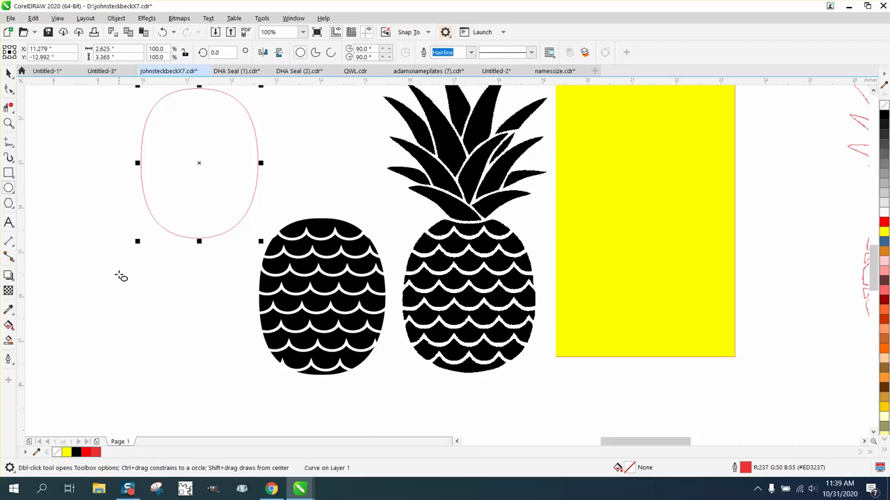
{"action": "left_click_drag", "start_coordinate": [344, 240], "coordinate": [417, 306]}
{"action": "left_click", "coordinate": [8, 123]}
{"action": "key", "text": "space"}
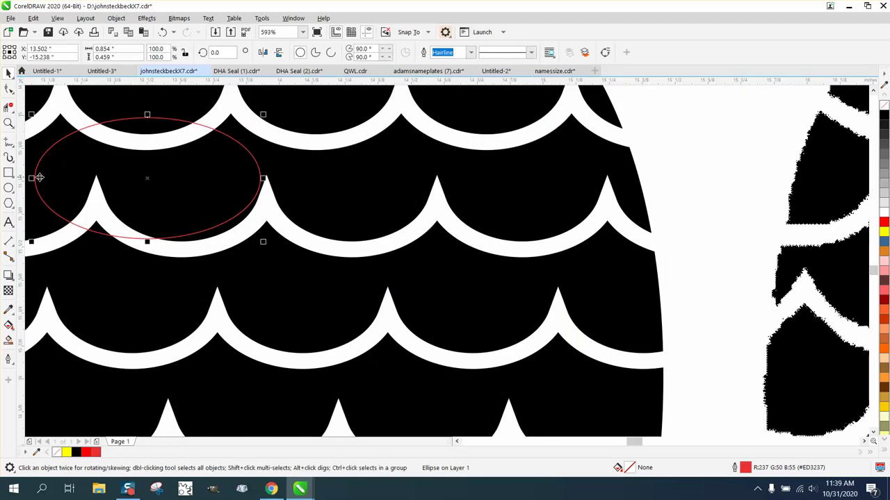
{"action": "left_click_drag", "start_coordinate": [34, 180], "coordinate": [66, 178]}
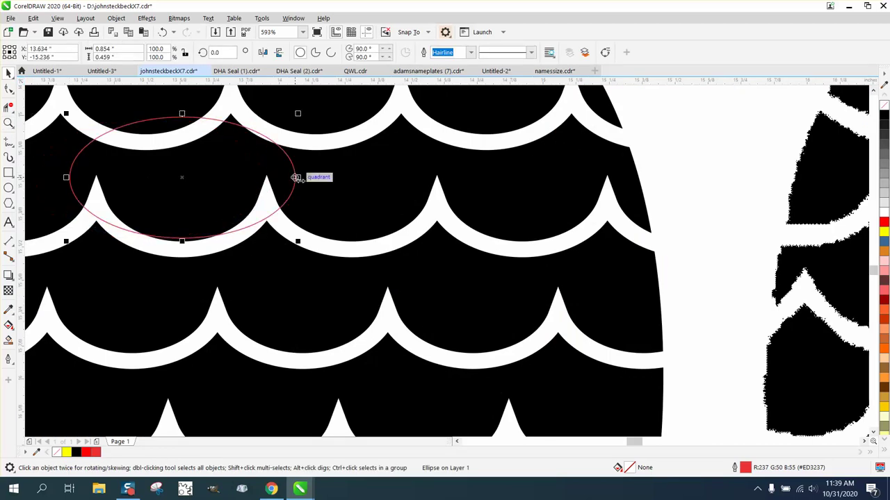
{"action": "left_click_drag", "start_coordinate": [297, 177], "coordinate": [240, 178]}
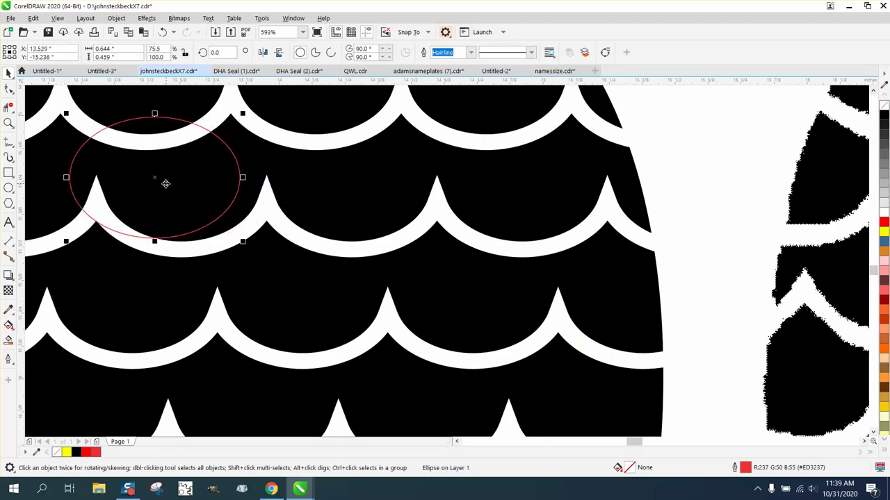
{"action": "left_click_drag", "start_coordinate": [165, 181], "coordinate": [101, 202]}
{"action": "scroll", "coordinate": [223, 197], "scroll_direction": "down", "scroll_amount": 3}
{"action": "scroll", "coordinate": [248, 207], "scroll_direction": "down", "scroll_amount": 1}
Duplicate the small ellipse into a row of seven and weld them into one 4.061 by 0.542-inch curve
{"action": "key", "text": "ctrl+r"}
{"action": "key", "text": "ctrl+r"}
{"action": "key", "text": "ctrl+r"}
{"action": "key", "text": "ctrl+r"}
{"action": "key", "text": "ctrl+r"}
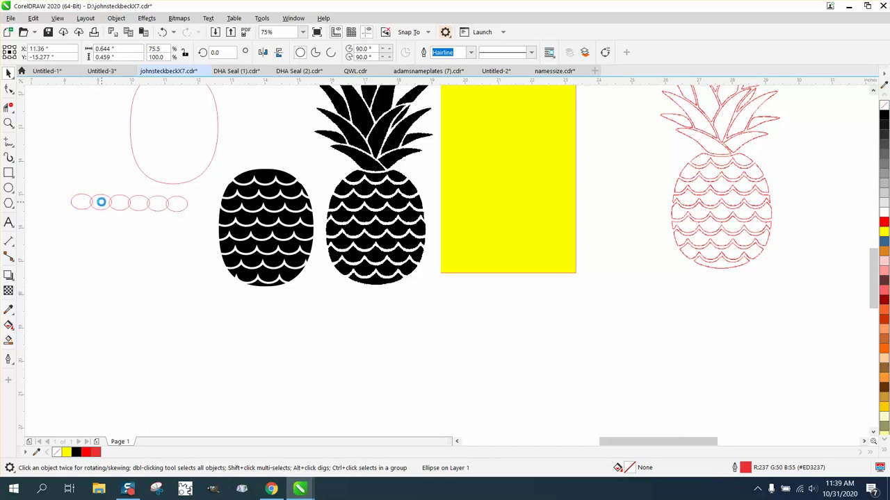
{"action": "left_click_drag", "start_coordinate": [52, 188], "coordinate": [221, 216]}
{"action": "left_click", "coordinate": [319, 52]}
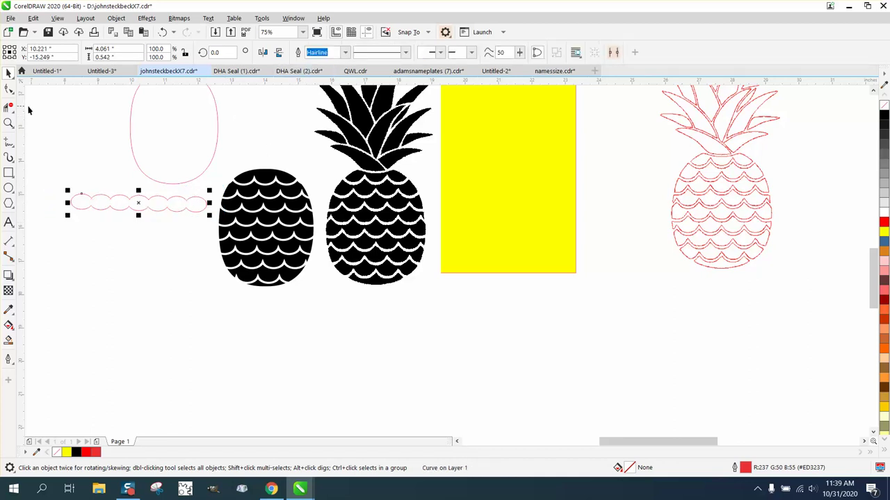
{"action": "left_click", "coordinate": [9, 123]}
{"action": "left_click_drag", "start_coordinate": [59, 179], "coordinate": [314, 254]}
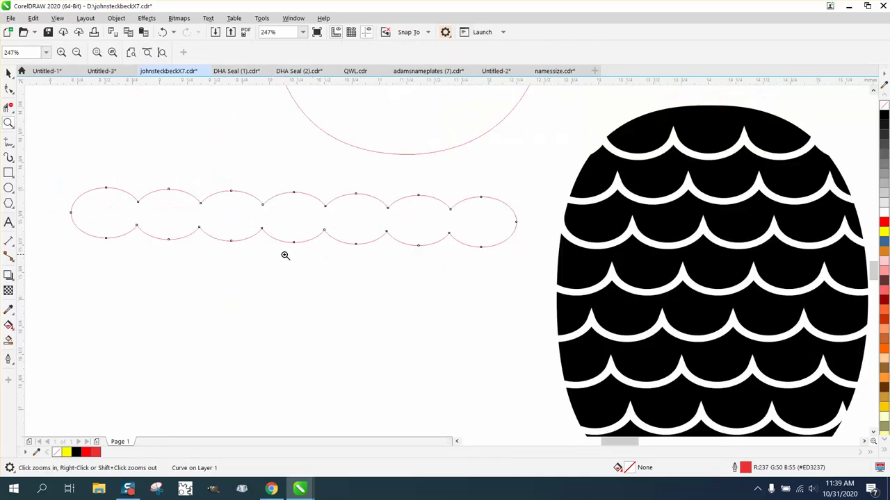
Break the oval chain open at its left and right end nodes
{"action": "left_click", "coordinate": [9, 89]}
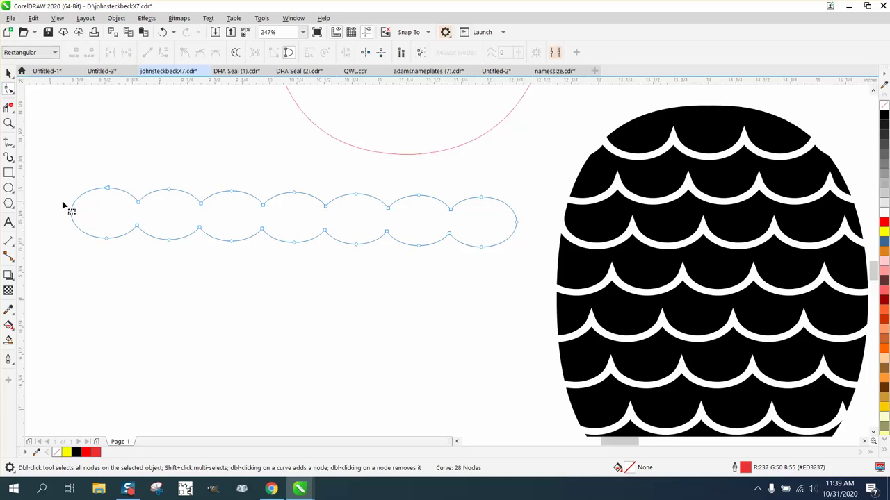
{"action": "left_click", "coordinate": [70, 214]}
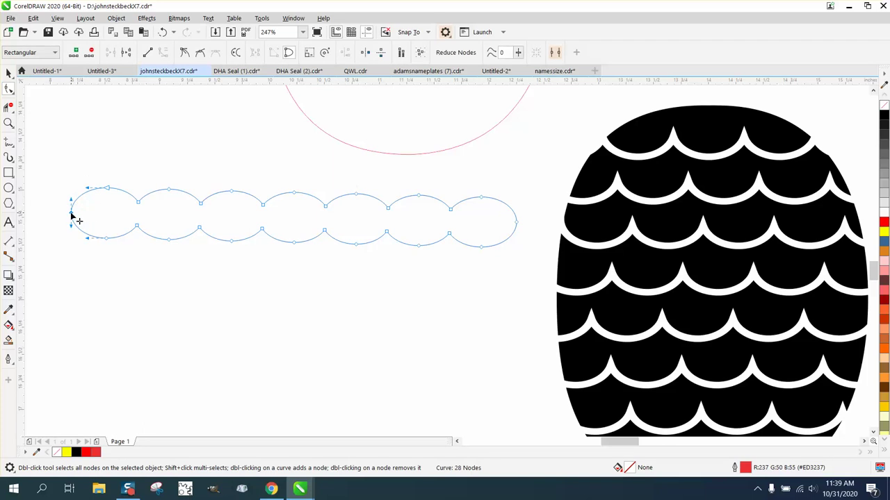
{"action": "right_click", "coordinate": [71, 216]}
{"action": "left_click", "coordinate": [122, 259]}
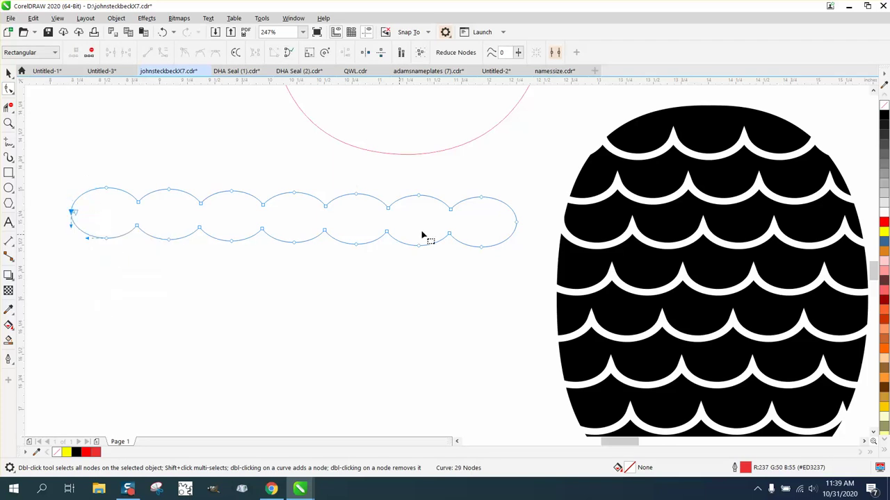
{"action": "left_click_drag", "start_coordinate": [494, 215], "coordinate": [539, 239]}
{"action": "right_click", "coordinate": [517, 227]}
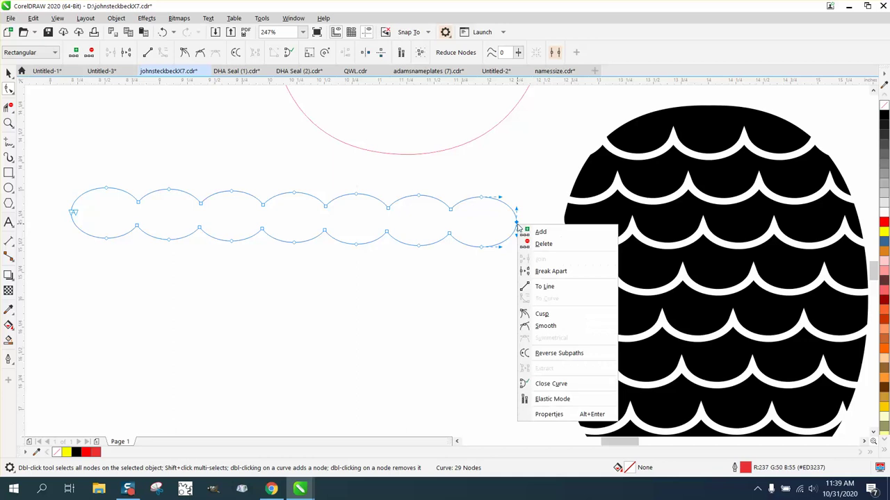
{"action": "left_click", "coordinate": [542, 272]}
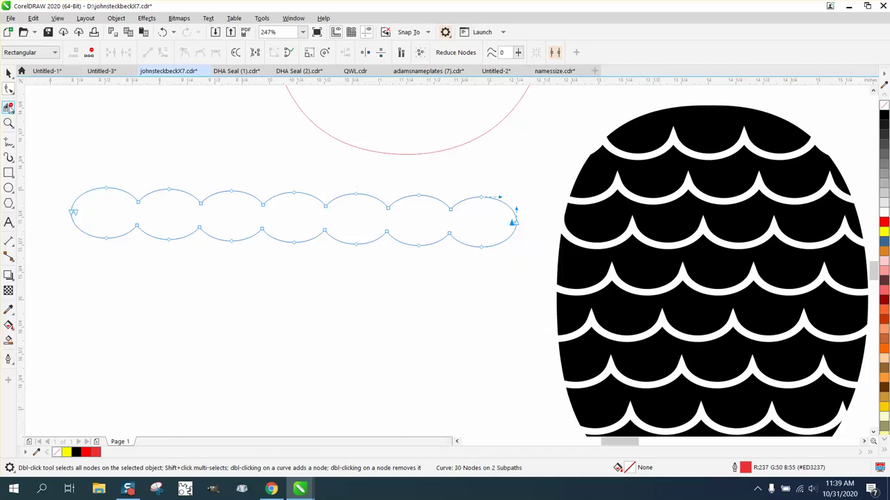
Delete the chain's upper segments, leaving a 4.061 by 0.313-inch open scalloped line
{"action": "left_click", "coordinate": [8, 108]}
{"action": "left_click", "coordinate": [214, 197]}
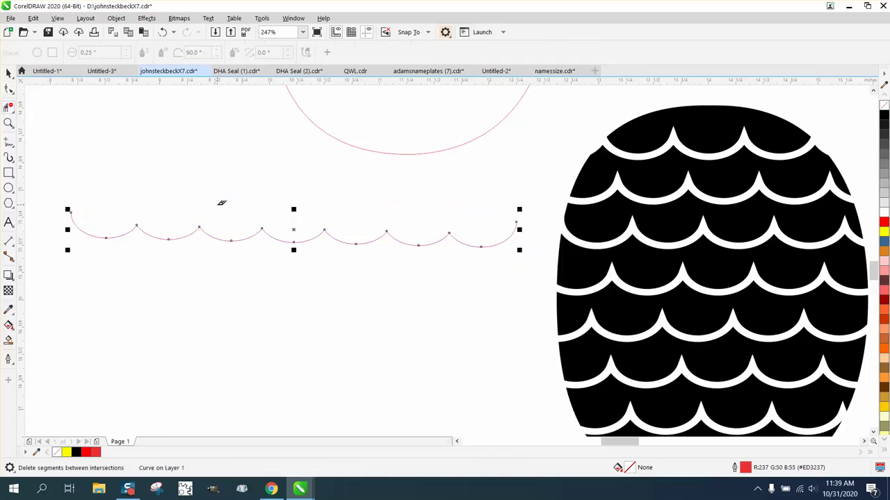
{"action": "left_click", "coordinate": [8, 73]}
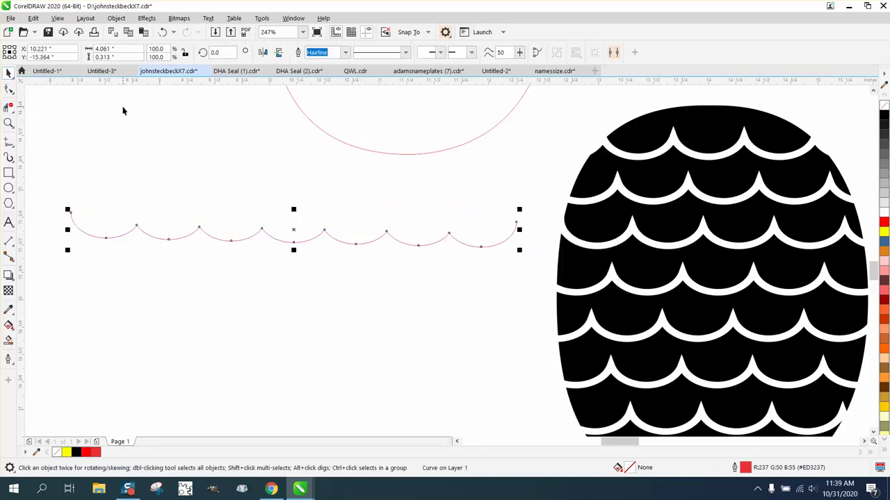
{"action": "left_click", "coordinate": [146, 18]}
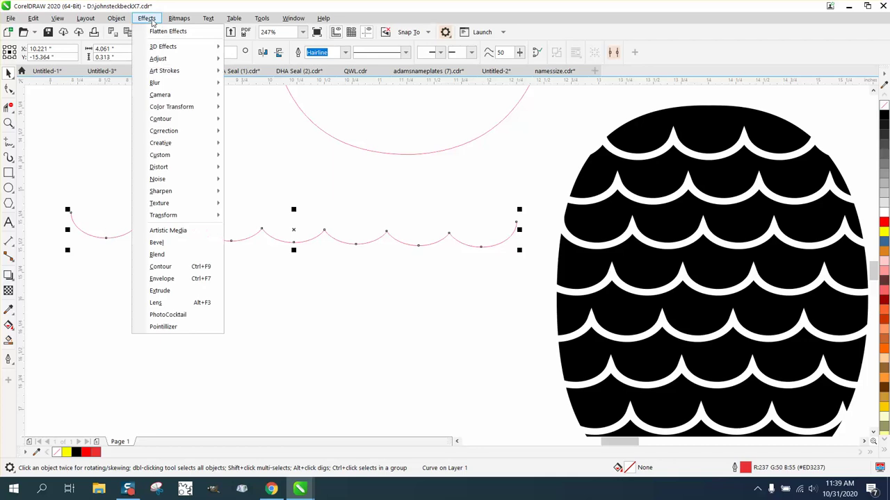
Apply a 1-step, 0.03-inch contour to the scalloped line, forming a 4.121 by 0.373-inch band
{"action": "left_click", "coordinate": [160, 266]}
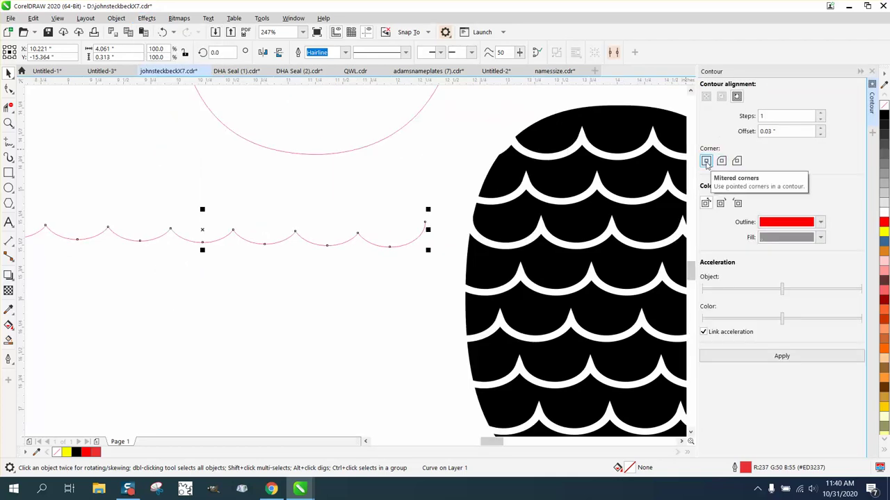
{"action": "left_click", "coordinate": [791, 358]}
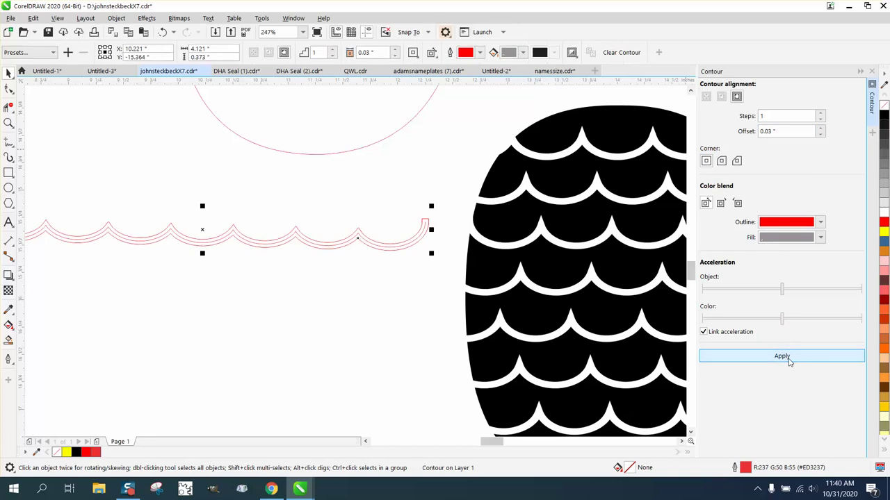
{"action": "scroll", "coordinate": [287, 236], "scroll_direction": "down", "scroll_amount": 2}
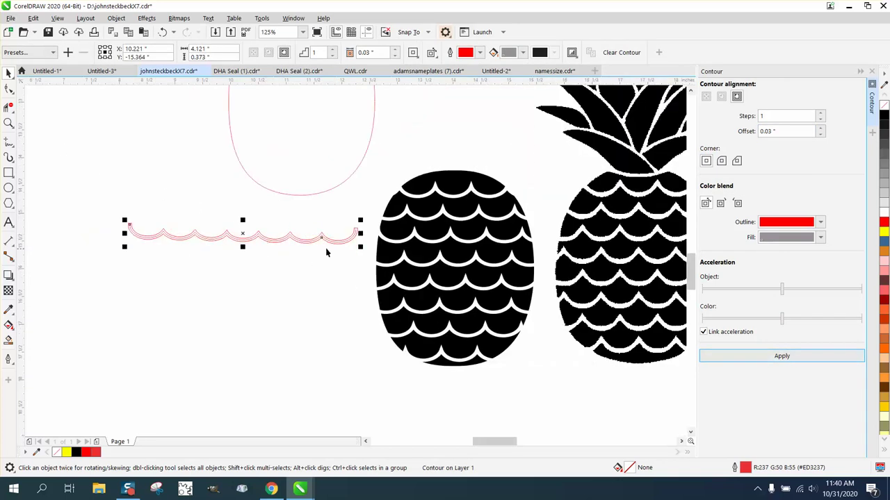
{"action": "left_click", "coordinate": [9, 122]}
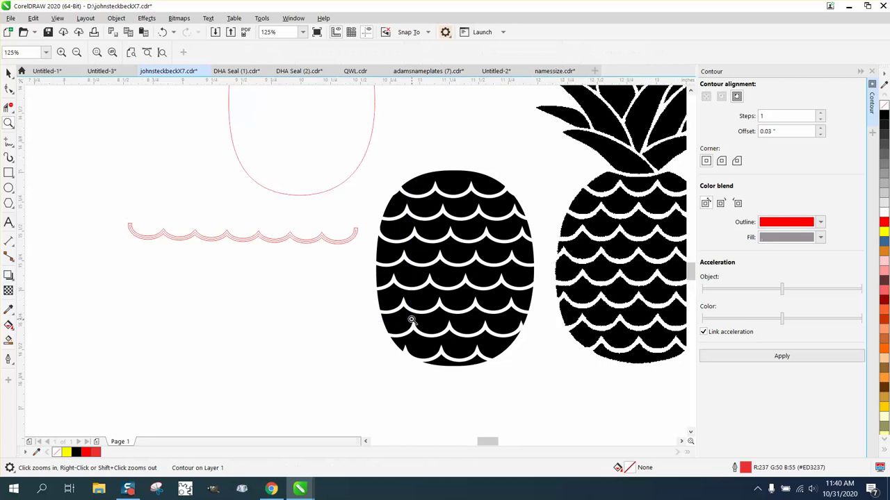
{"action": "left_click", "coordinate": [154, 221]}
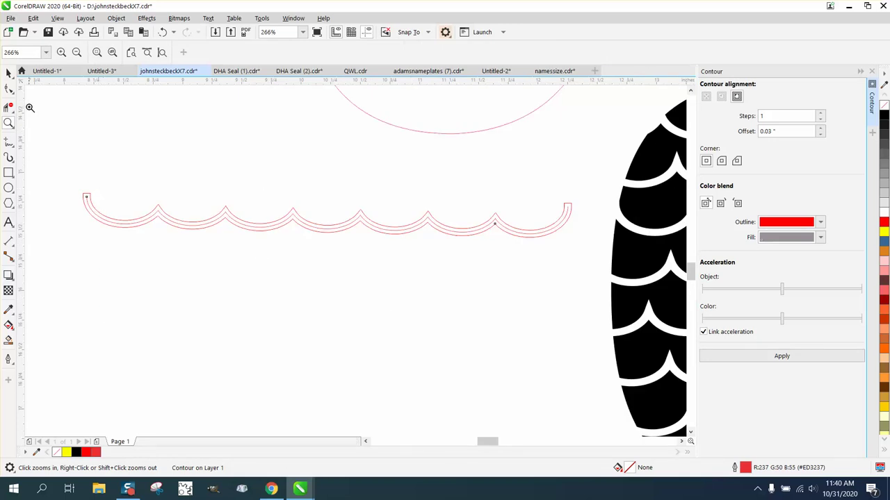
{"action": "left_click", "coordinate": [8, 73]}
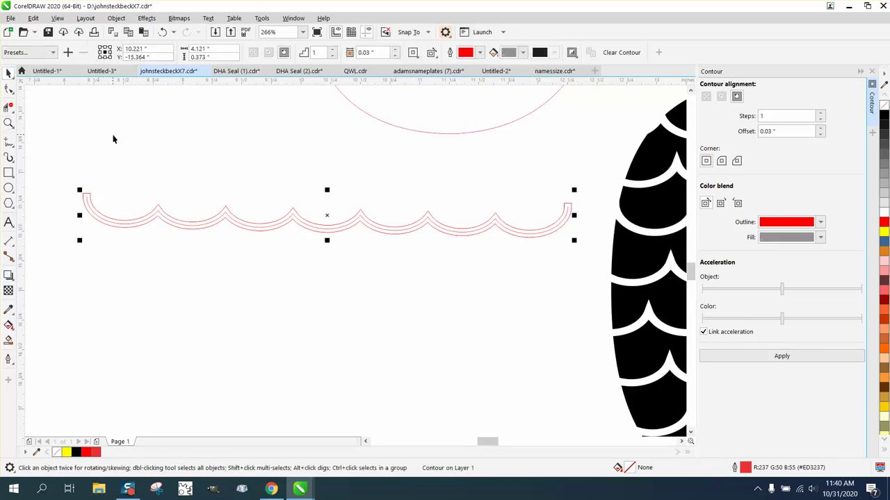
Break the contour apart from the original scalloped line, leaving a closed scalloped band outline
{"action": "left_click", "coordinate": [114, 19]}
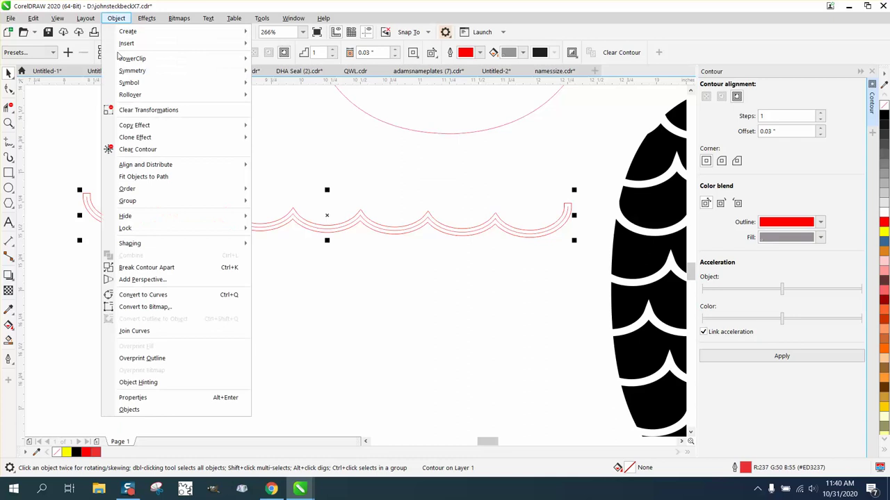
{"action": "left_click", "coordinate": [148, 269]}
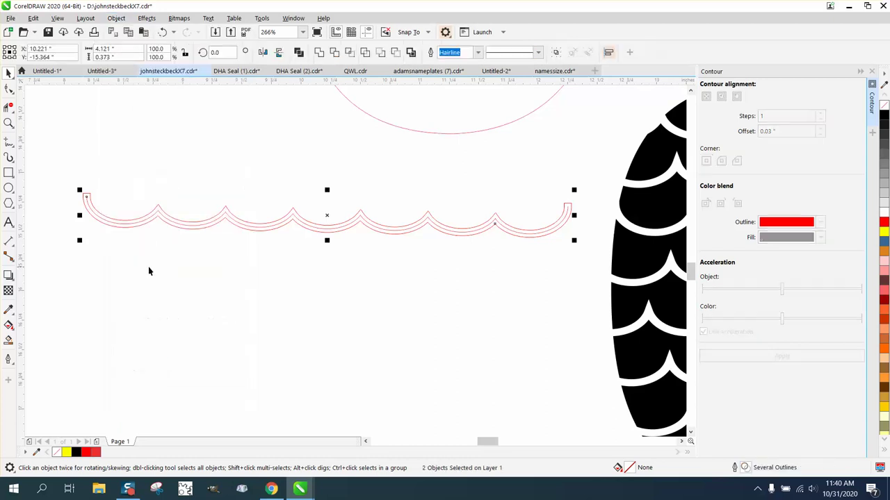
{"action": "left_click", "coordinate": [148, 271]}
{"action": "left_click", "coordinate": [203, 222]}
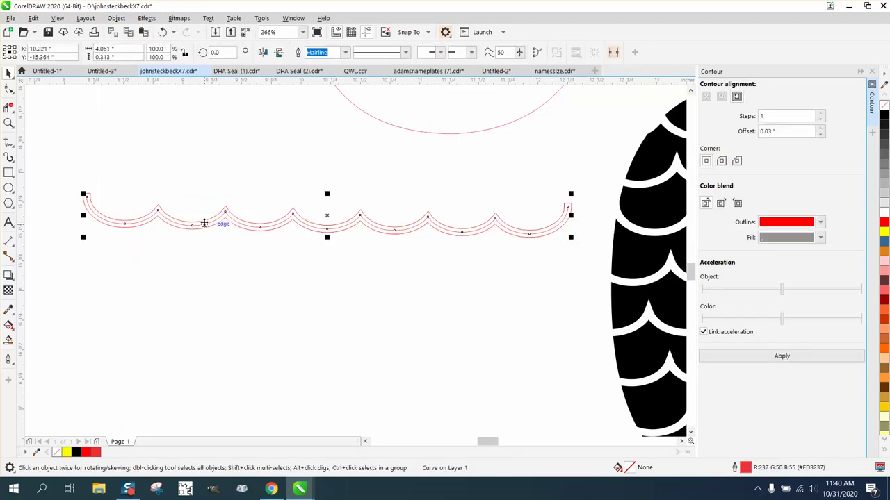
{"action": "left_click", "coordinate": [205, 226]}
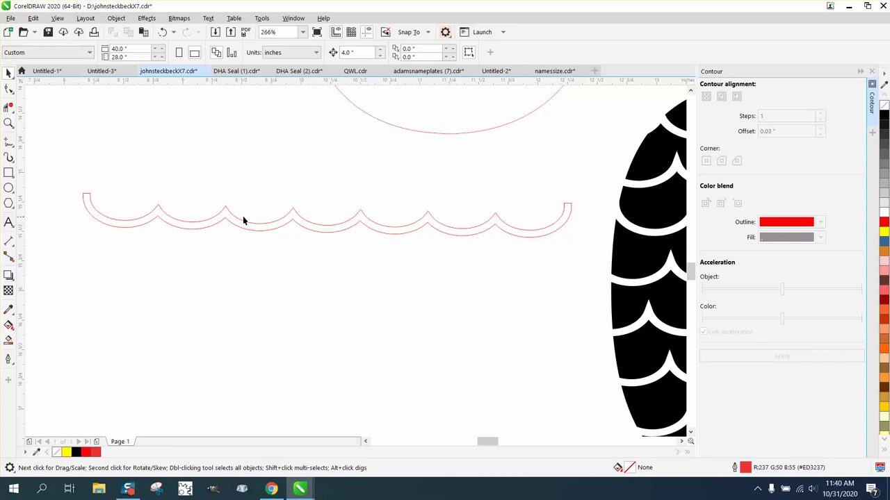
{"action": "scroll", "coordinate": [243, 221], "scroll_direction": "down", "scroll_amount": 4}
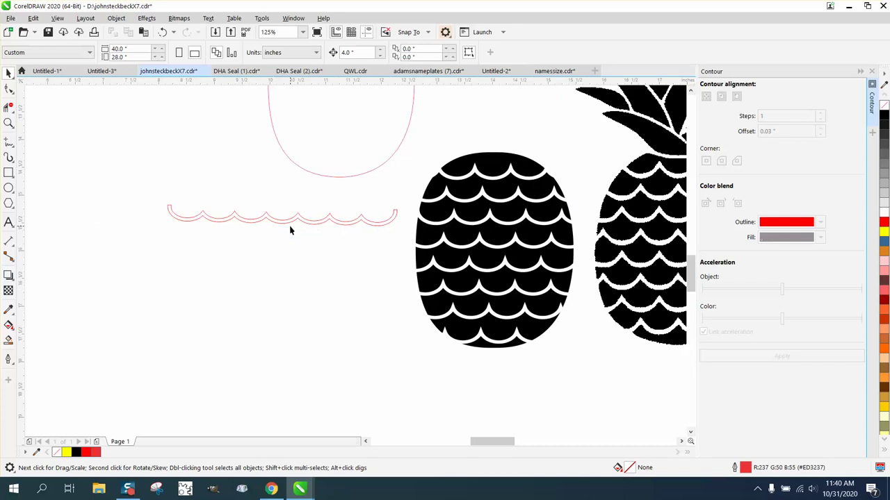
Rotate the scalloped band about 1.33° so it sits level, then shift the oval outline left
{"action": "left_click_drag", "start_coordinate": [317, 178], "coordinate": [205, 379]}
{"action": "left_click", "coordinate": [316, 231]}
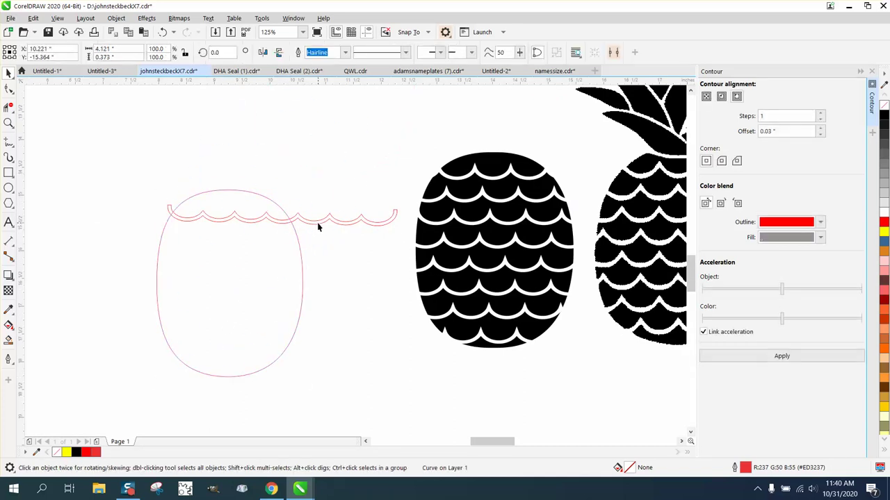
{"action": "left_click", "coordinate": [318, 222]}
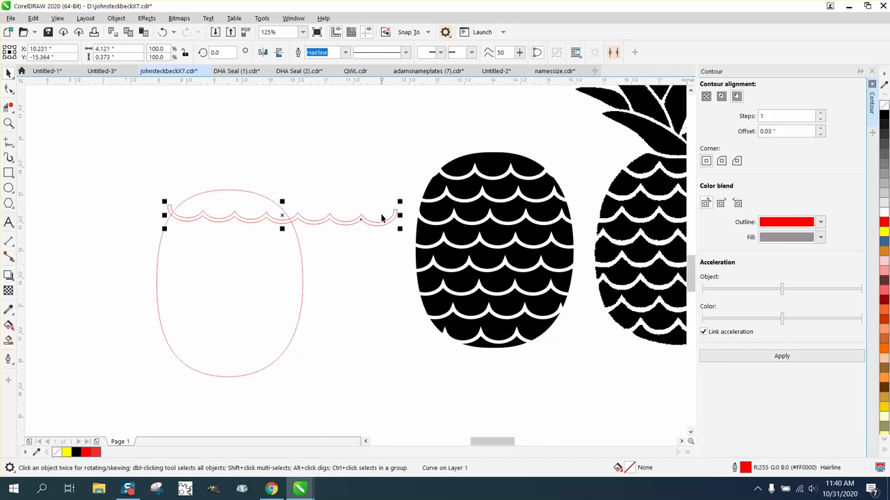
{"action": "left_click", "coordinate": [332, 219]}
{"action": "left_click_drag", "start_coordinate": [399, 197], "coordinate": [399, 194]}
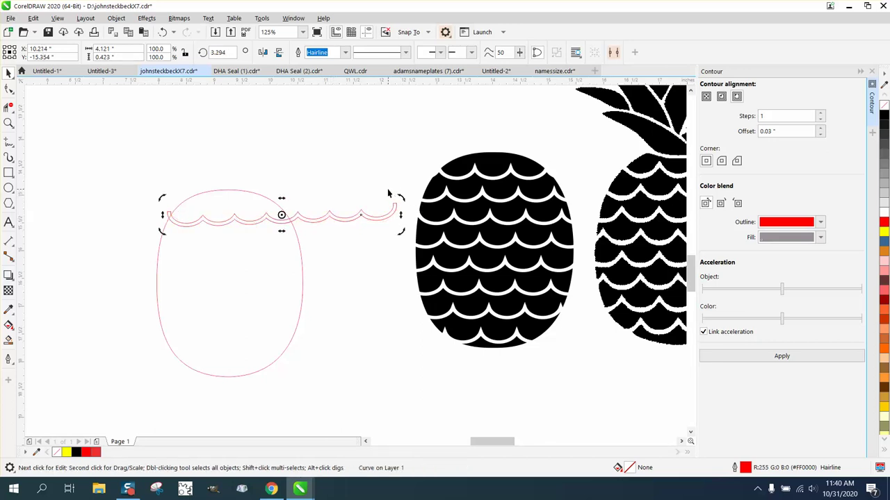
{"action": "left_click", "coordinate": [331, 220]}
{"action": "left_click", "coordinate": [390, 216]}
{"action": "left_click_drag", "start_coordinate": [399, 198], "coordinate": [393, 206]}
{"action": "left_click", "coordinate": [334, 200]}
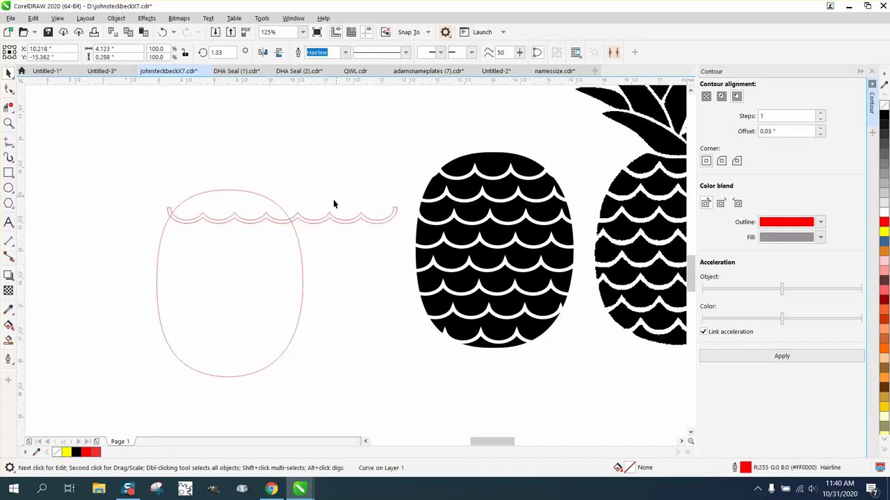
{"action": "left_click_drag", "start_coordinate": [290, 225], "coordinate": [210, 213]}
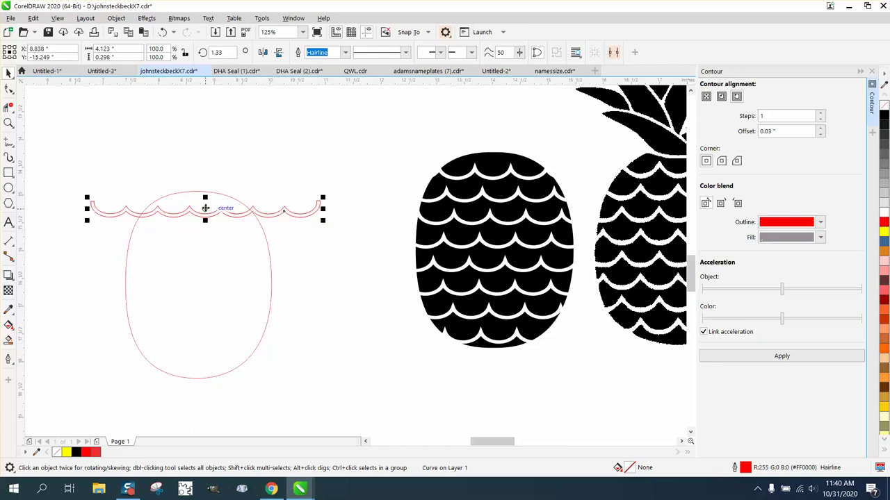
Stack staggered copies of the scalloped band down the body outline, eight rows in total
{"action": "left_click_drag", "start_coordinate": [205, 208], "coordinate": [191, 232]}
{"action": "key", "text": "ctrl+r"}
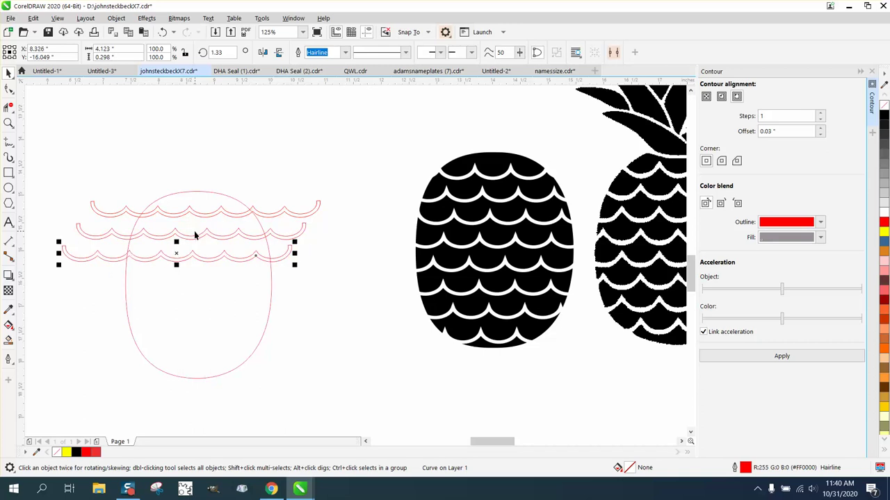
{"action": "key", "text": "ctrl+r"}
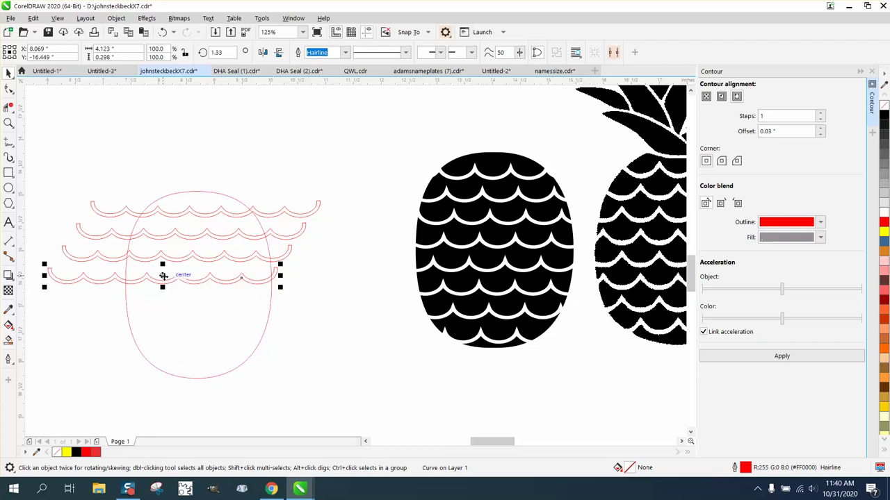
{"action": "left_click_drag", "start_coordinate": [163, 276], "coordinate": [189, 281]}
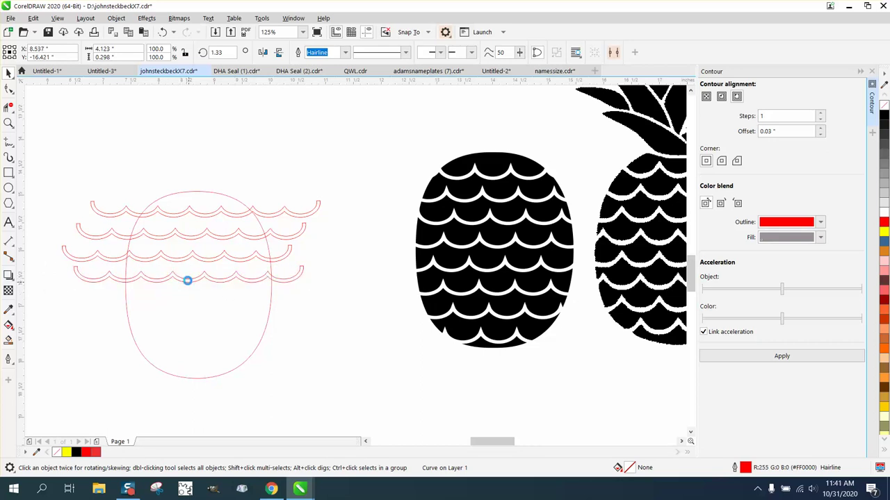
{"action": "key", "text": "ctrl+d"}
{"action": "key", "text": "ctrl+d"}
{"action": "key", "text": "ctrl+d"}
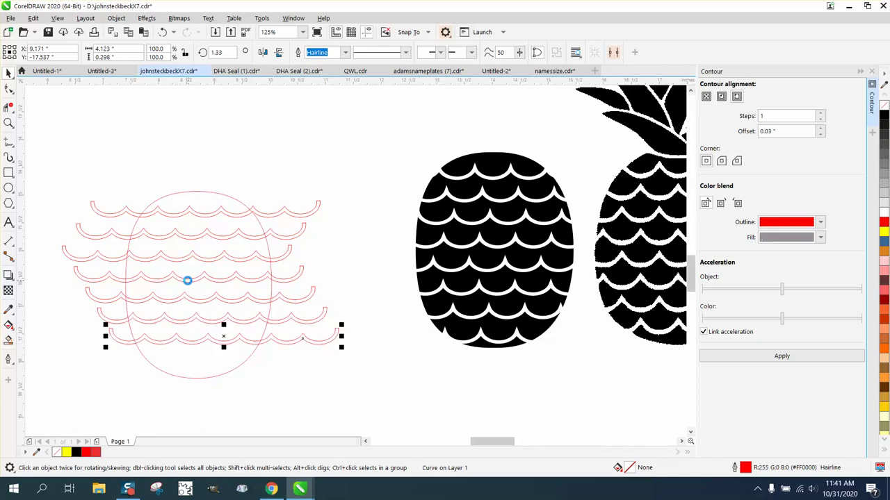
{"action": "key", "text": "ctrl+d"}
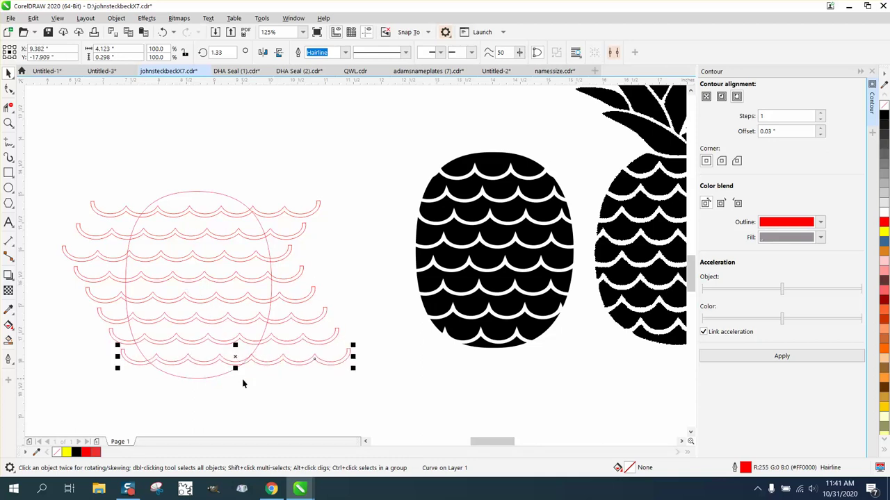
Delete the earlier black scale-patterned pineapple body
{"action": "scroll", "coordinate": [250, 318], "scroll_direction": "down", "scroll_amount": 3}
{"action": "left_click_drag", "start_coordinate": [314, 229], "coordinate": [552, 354]}
{"action": "key", "text": "Delete"}
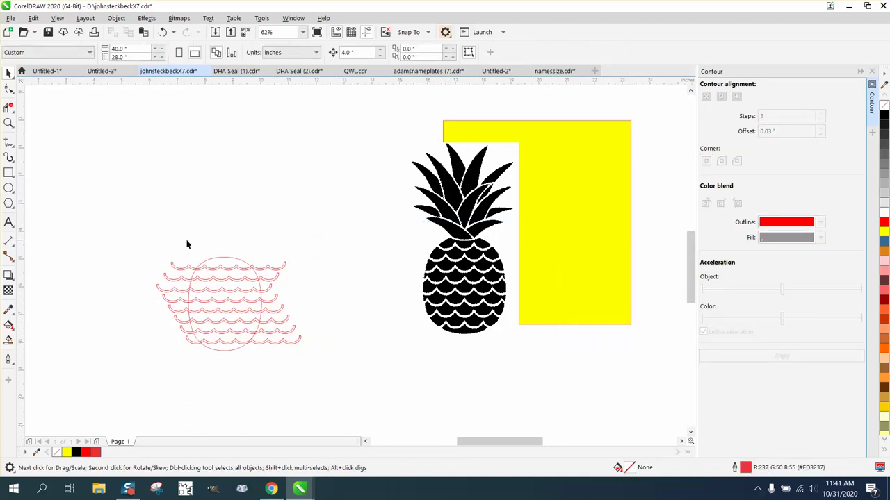
Smart Fill the top four bands inside the oval black, nudging each new shape left
{"action": "left_click_drag", "start_coordinate": [223, 303], "coordinate": [350, 407]}
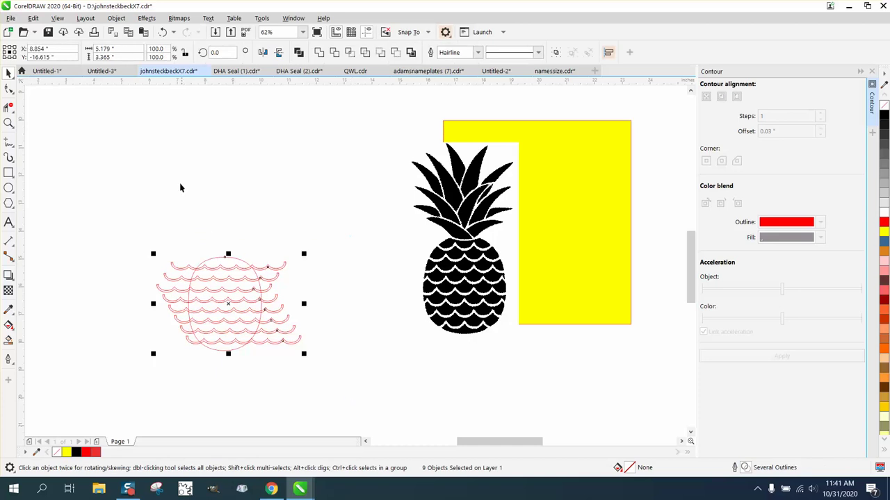
{"action": "left_click", "coordinate": [197, 161]}
{"action": "left_click", "coordinate": [347, 52]}
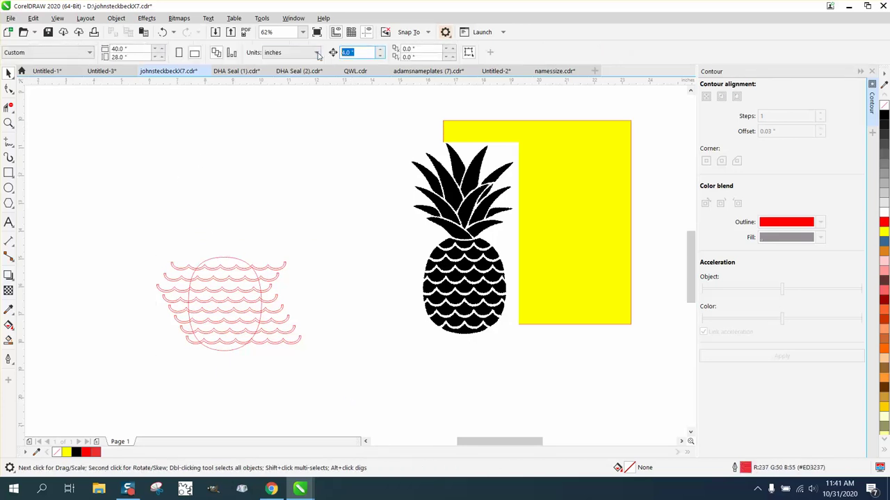
{"action": "left_click", "coordinate": [8, 340]}
{"action": "left_click", "coordinate": [239, 265]}
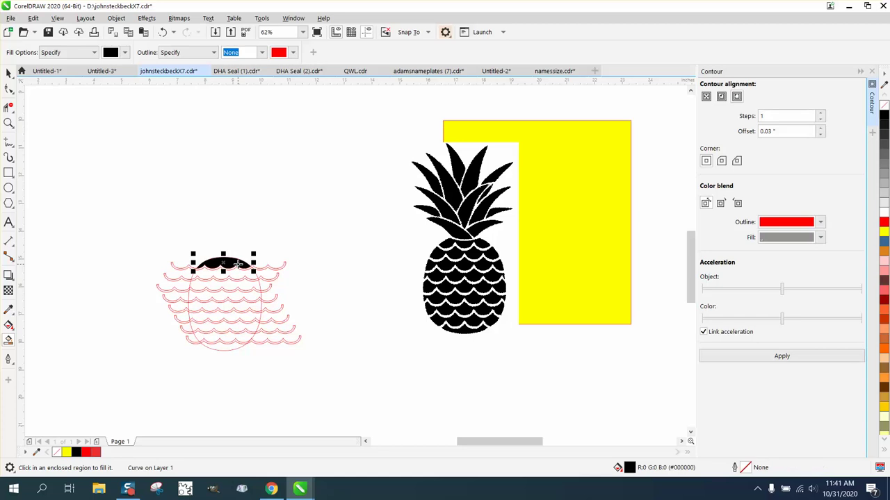
{"action": "key", "text": "Left"}
{"action": "left_click", "coordinate": [246, 278]}
{"action": "key", "text": "Left"}
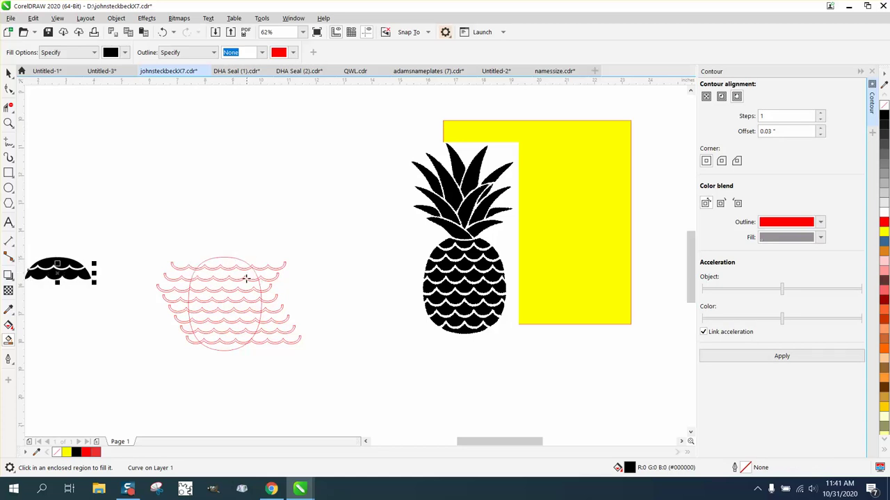
{"action": "left_click", "coordinate": [238, 285]}
{"action": "key", "text": "Left"}
{"action": "left_click", "coordinate": [236, 298]}
{"action": "key", "text": "Left"}
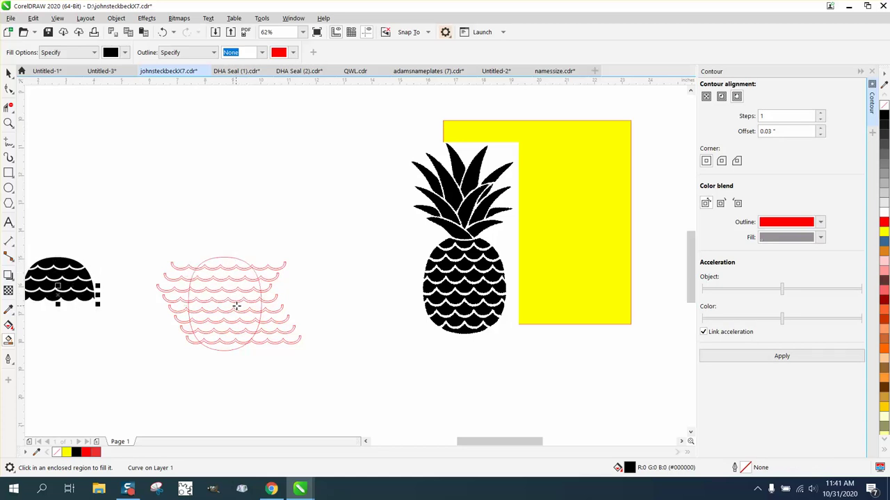
Smart Fill the remaining five bands black down to the bottom, nudging each left onto the stack
{"action": "left_click", "coordinate": [238, 306]}
{"action": "key", "text": "Left"}
{"action": "left_click", "coordinate": [237, 319]}
{"action": "key", "text": "Left"}
{"action": "left_click", "coordinate": [236, 326]}
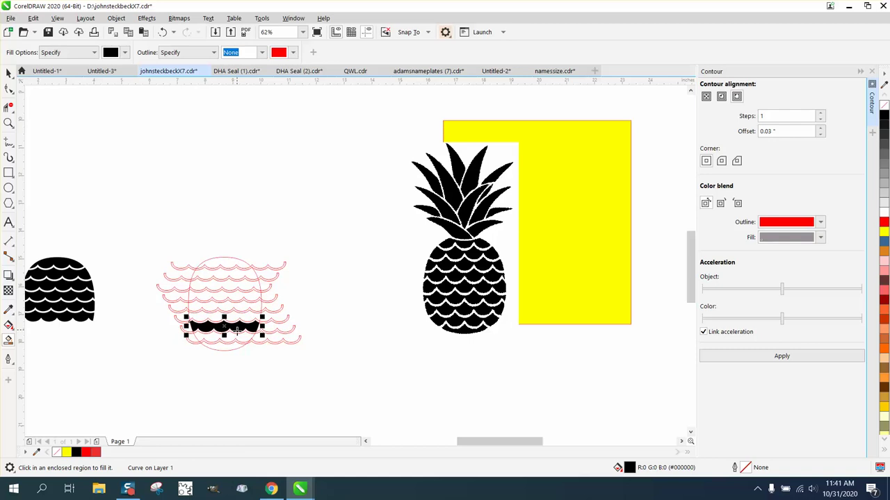
{"action": "key", "text": "Left"}
{"action": "left_click", "coordinate": [235, 338]}
{"action": "key", "text": "Left"}
{"action": "left_click", "coordinate": [233, 347]}
{"action": "key", "text": "Left"}
{"action": "scroll", "coordinate": [269, 342], "scroll_direction": "down", "scroll_amount": 1}
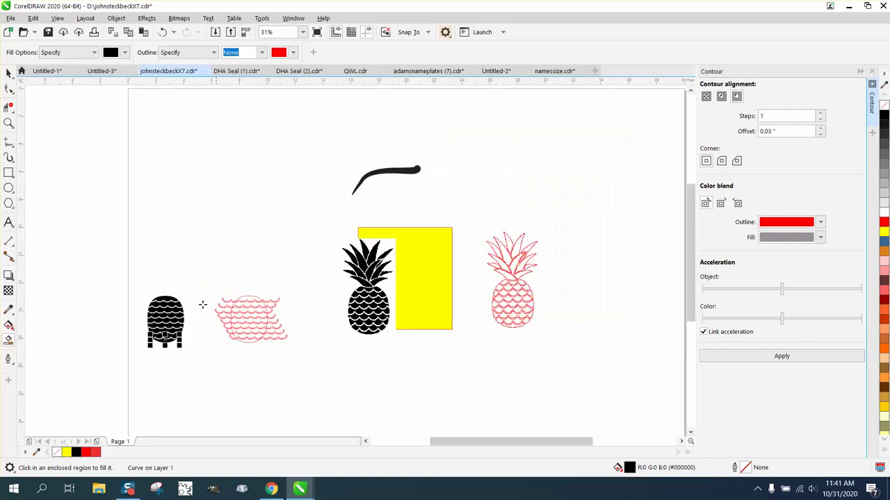
Narrow the whole black scalloped body to about 87% of its width
{"action": "left_click", "coordinate": [9, 123]}
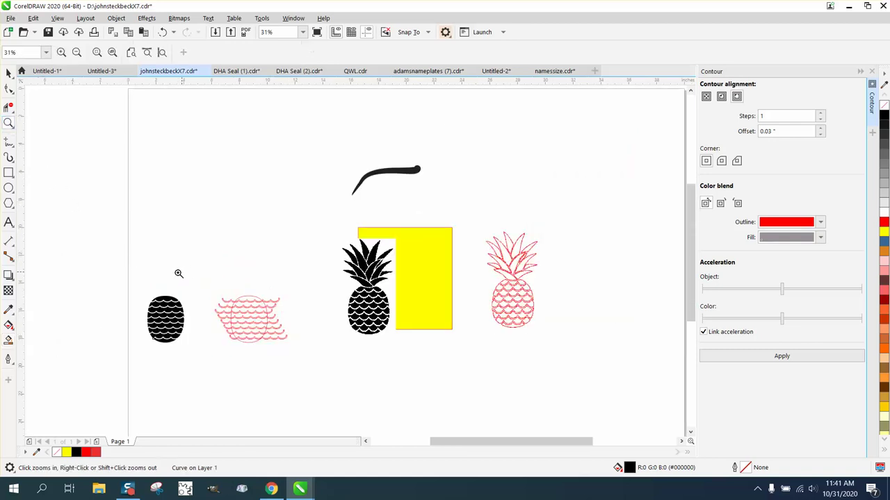
{"action": "left_click_drag", "start_coordinate": [267, 354], "coordinate": [266, 355]}
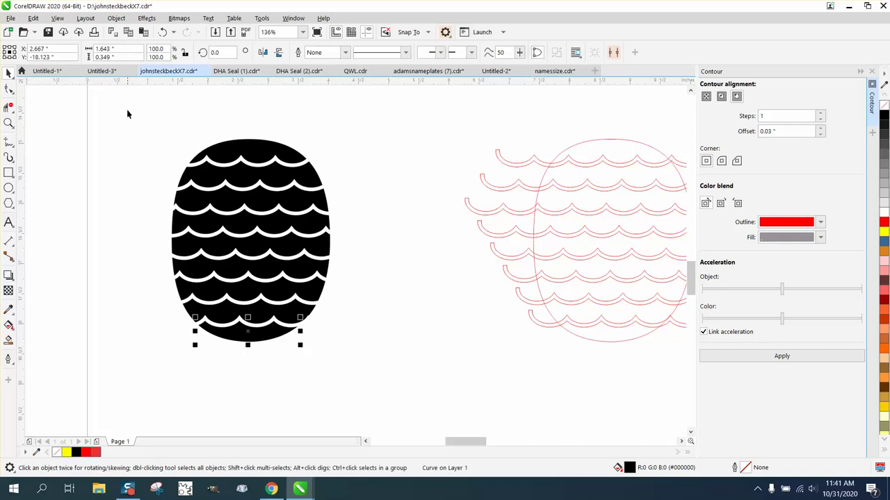
{"action": "left_click_drag", "start_coordinate": [129, 116], "coordinate": [378, 341]}
{"action": "left_click_drag", "start_coordinate": [332, 241], "coordinate": [350, 240]}
Move the pineapple picture beside the black body and zoom in on both
{"action": "scroll", "coordinate": [388, 309], "scroll_direction": "down", "scroll_amount": 2}
{"action": "scroll", "coordinate": [452, 292], "scroll_direction": "down", "scroll_amount": 2}
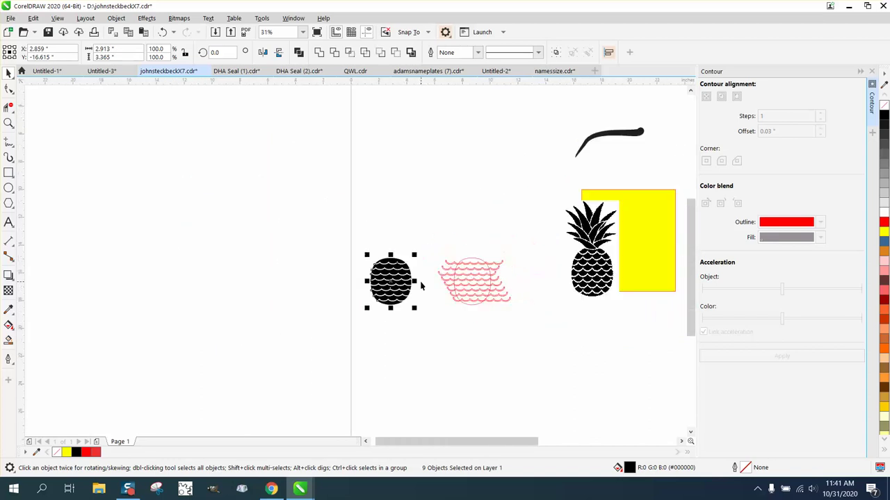
{"action": "left_click_drag", "start_coordinate": [590, 296], "coordinate": [325, 291]}
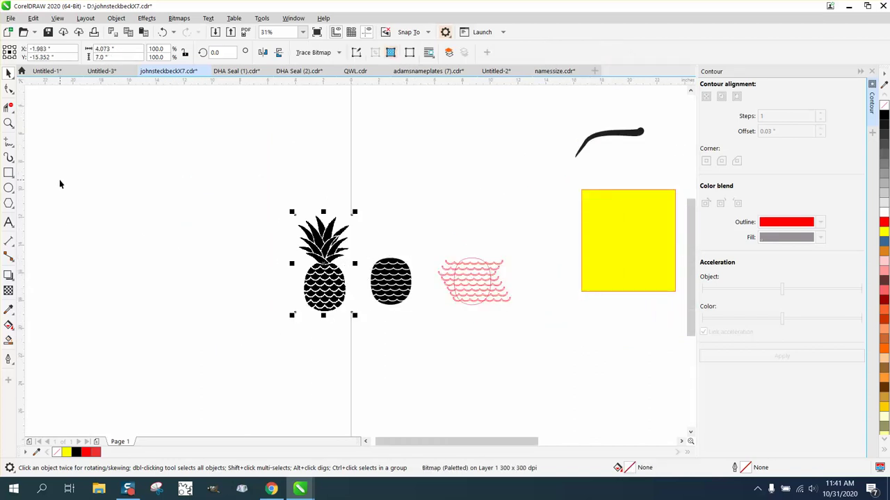
{"action": "left_click", "coordinate": [9, 123]}
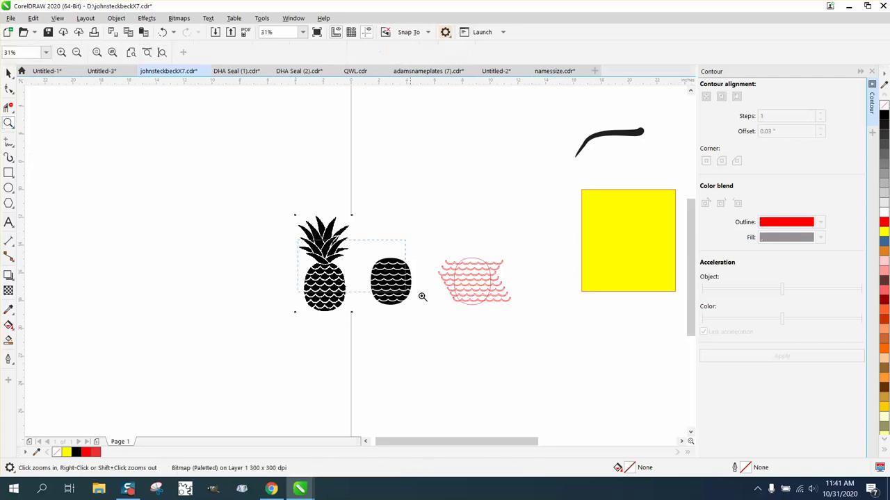
{"action": "left_click", "coordinate": [466, 326]}
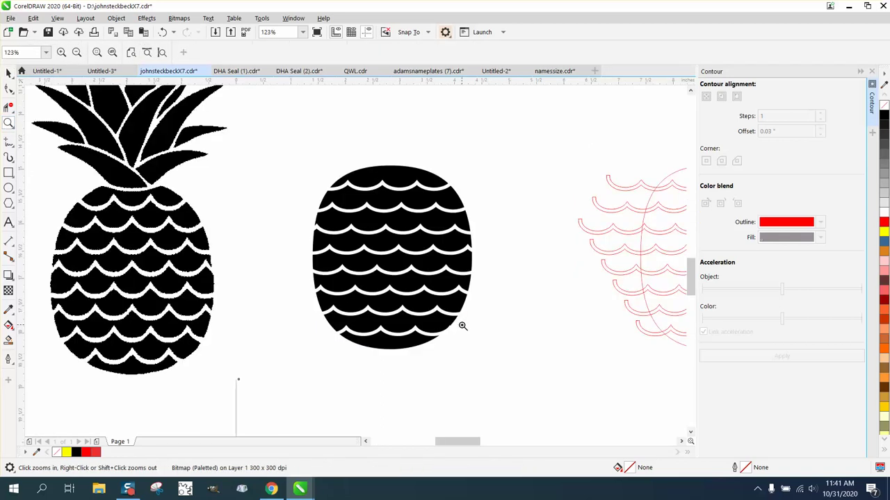